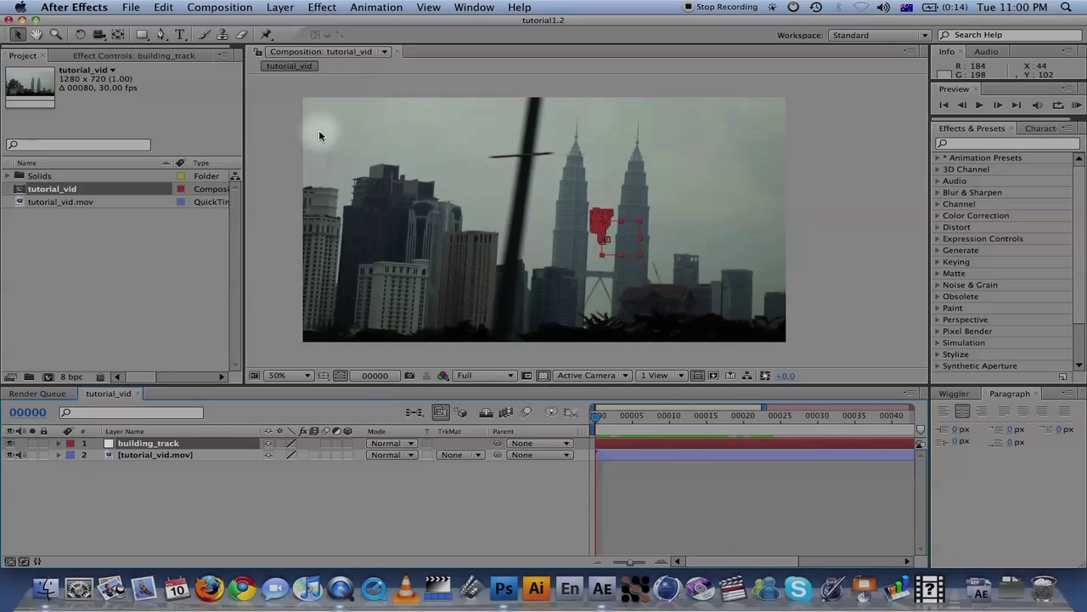
# - Save the current frame as Photoshop Layers named tutorial_vid_screen in tutorial_assets/still_assets
pyautogui.click(238, 6)
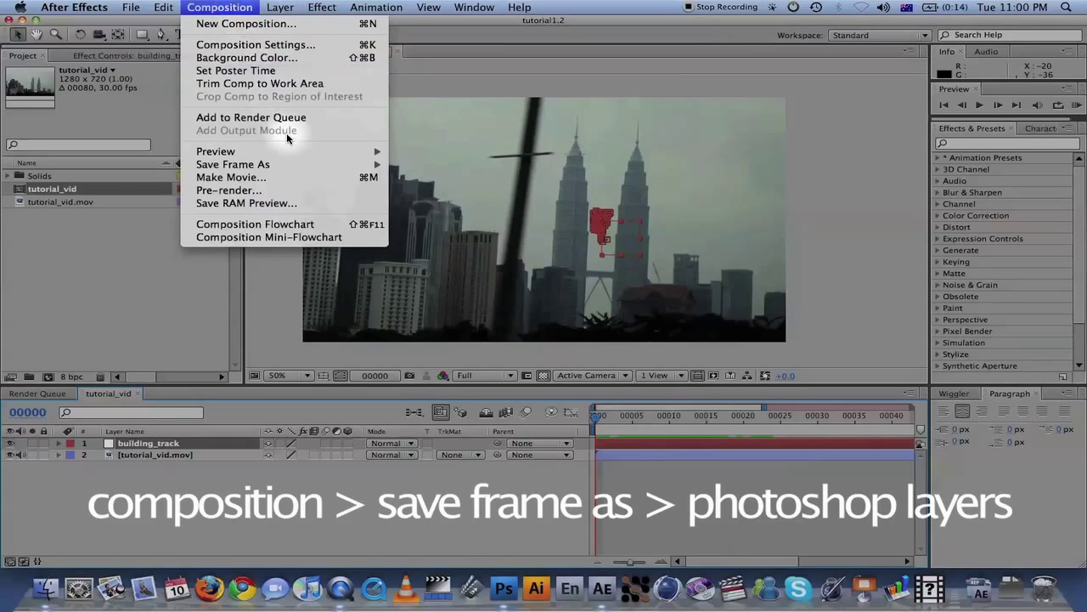
pyautogui.moveTo(292, 163)
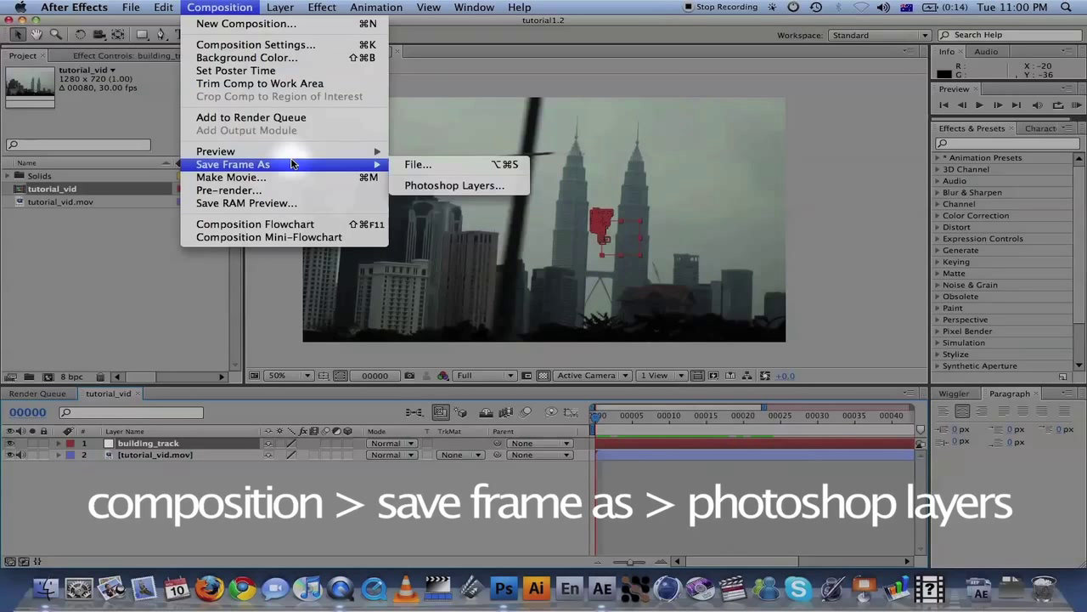
pyautogui.click(448, 187)
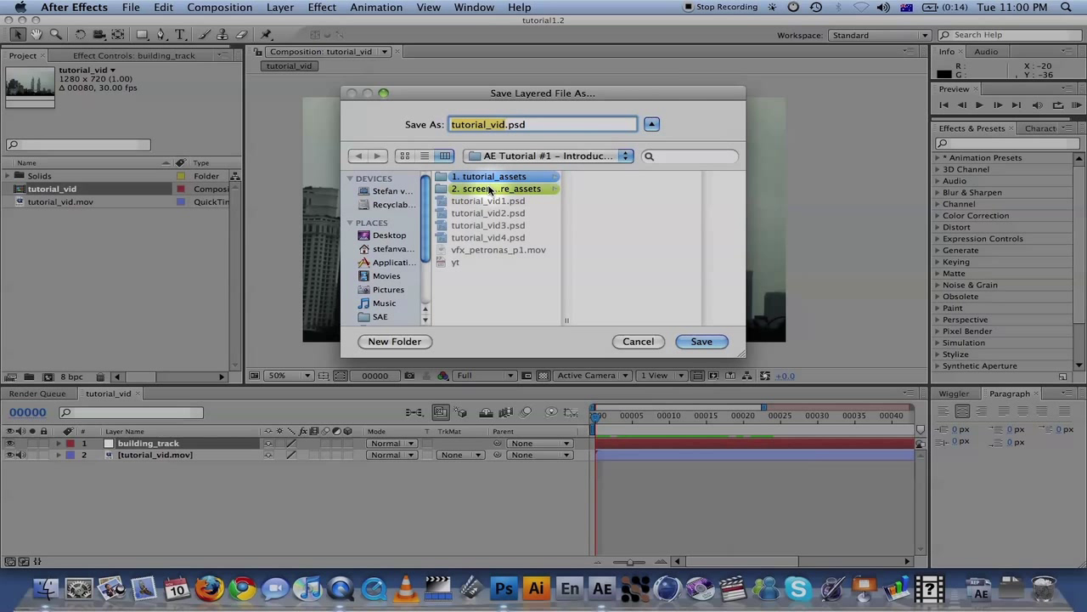
pyautogui.click(497, 177)
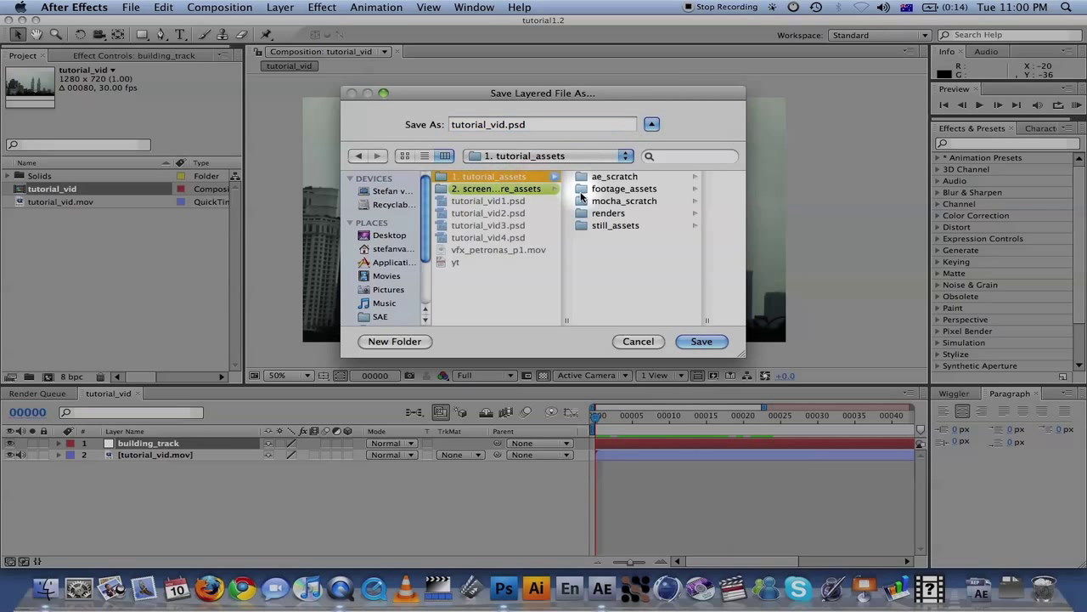
pyautogui.click(605, 225)
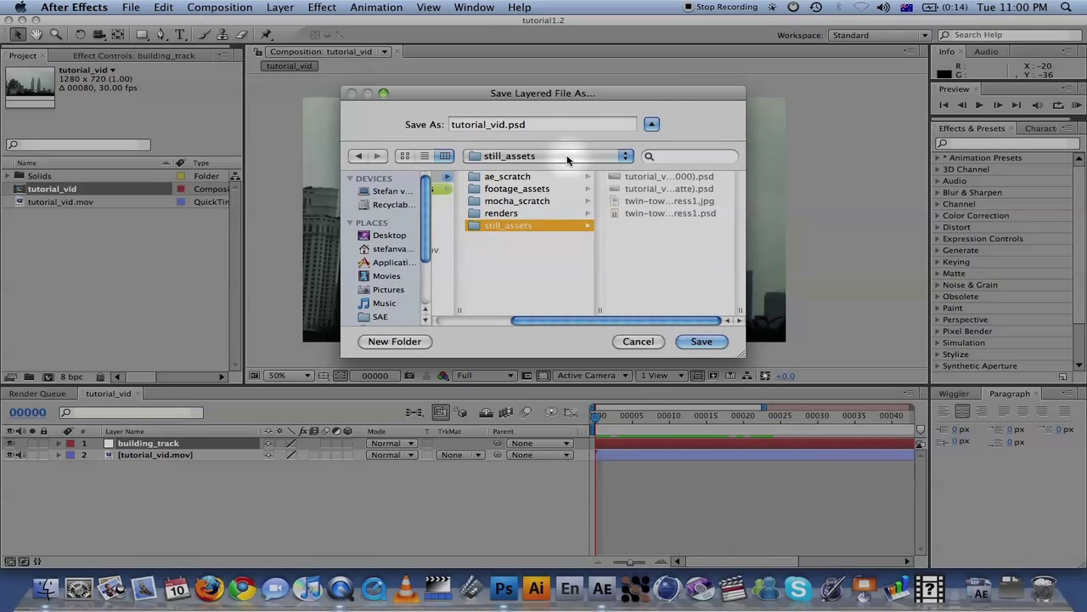
pyautogui.click(547, 125)
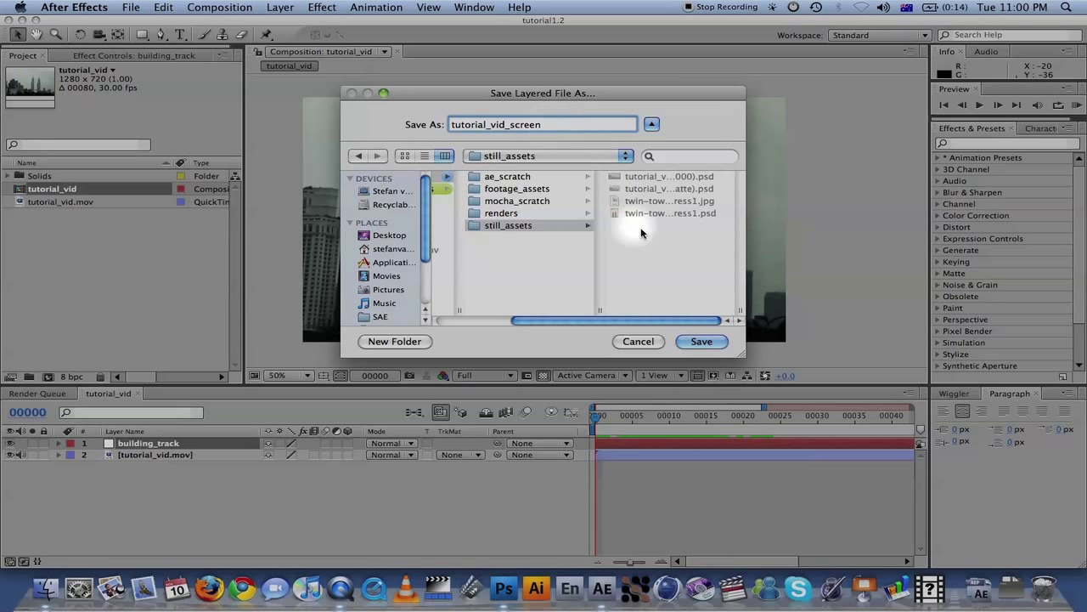
pyautogui.click(701, 340)
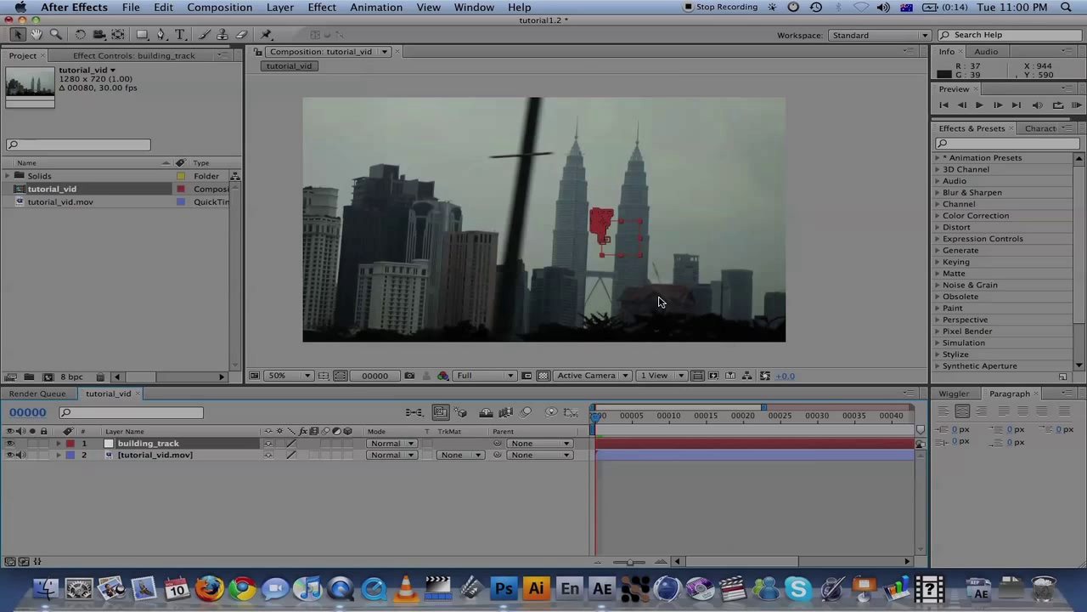
# - Hide After Effects and bring Photoshop forward, showing vid_layer_matte_painting.psd
pyautogui.click(75, 8)
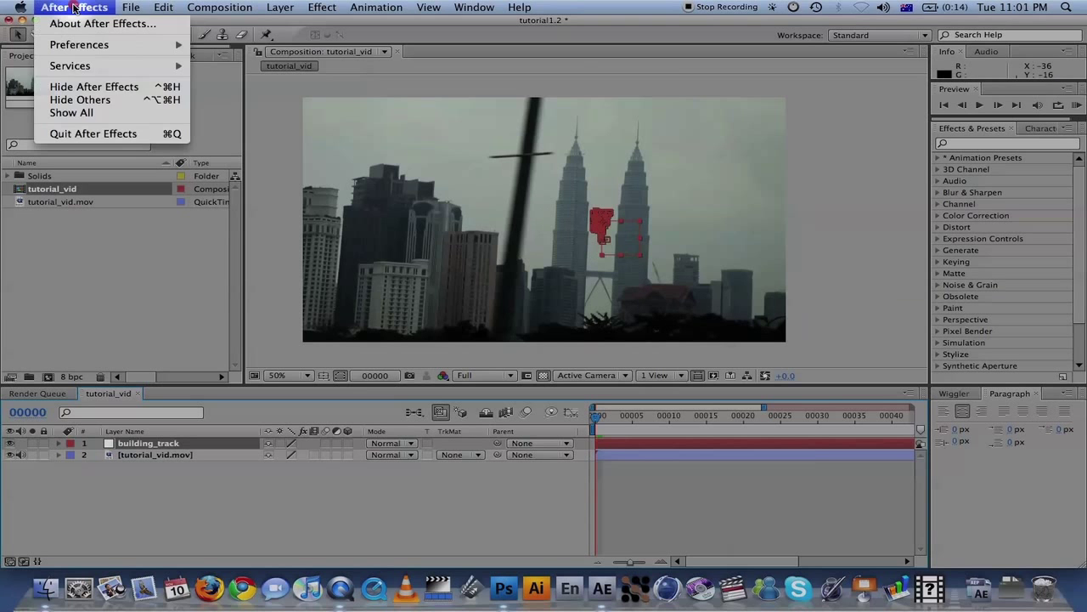
pyautogui.click(95, 89)
pyautogui.click(504, 589)
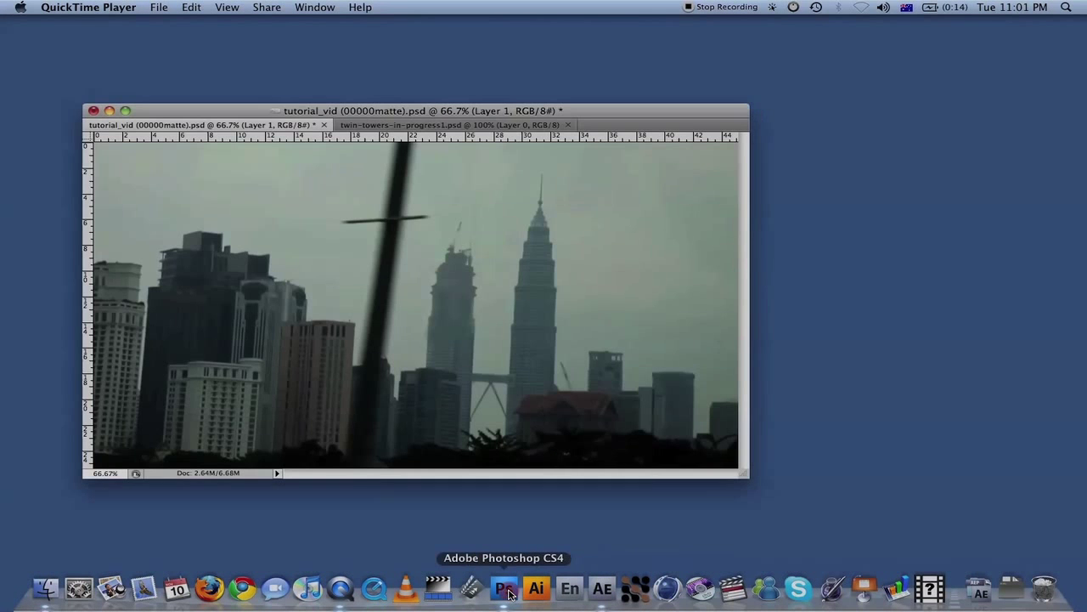
pyautogui.moveTo(433, 113); pyautogui.dragTo(433, 109)
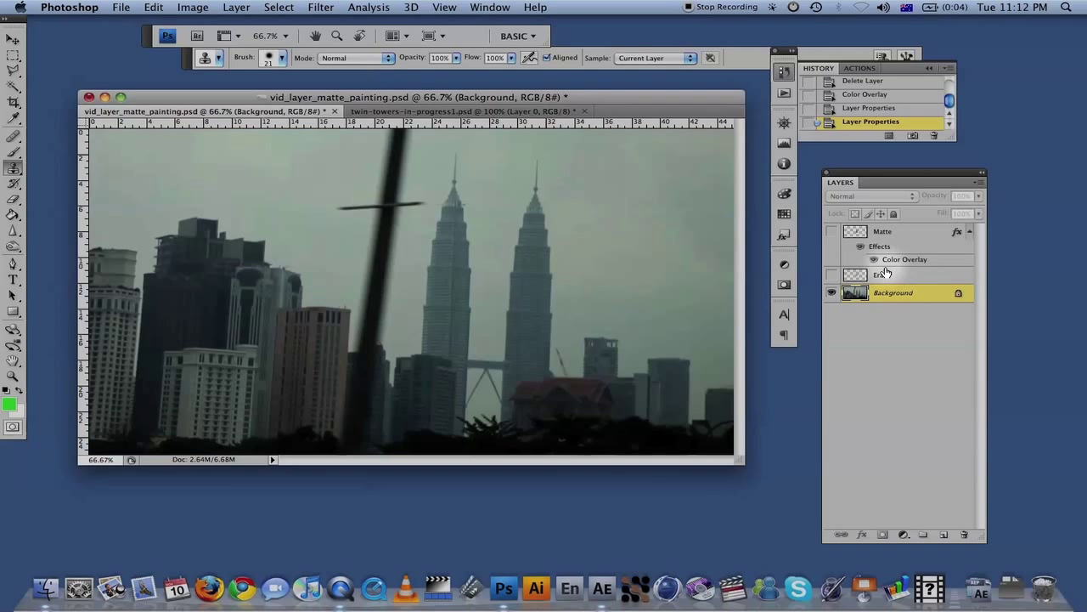
# - Select the Erase layer and make it visible to hide the original left tower
pyautogui.click(252, 7)
pyautogui.moveTo(255, 22)
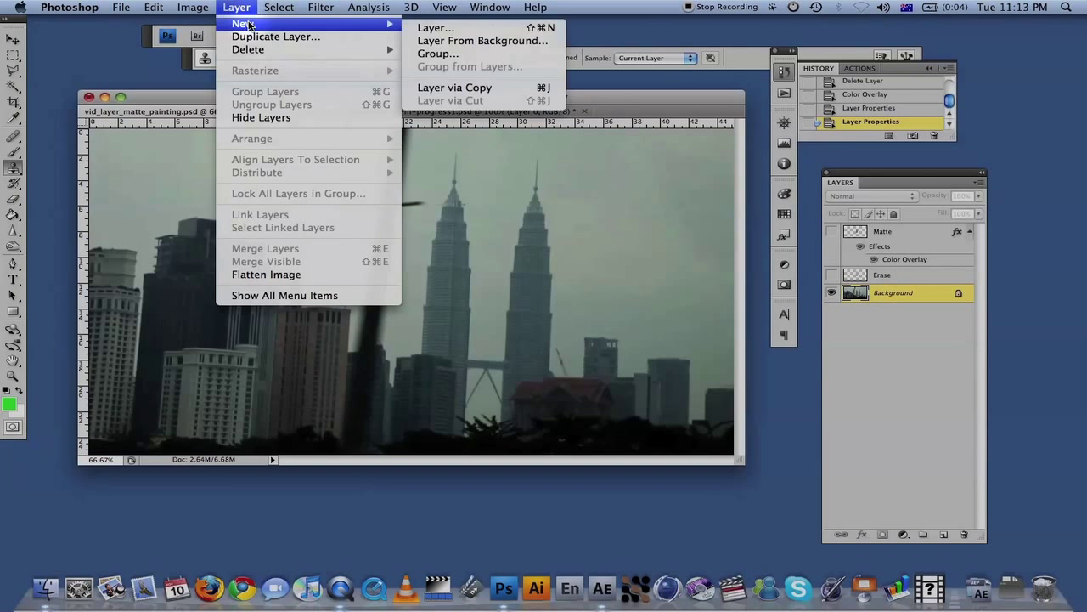
pyautogui.click(624, 97)
pyautogui.click(891, 276)
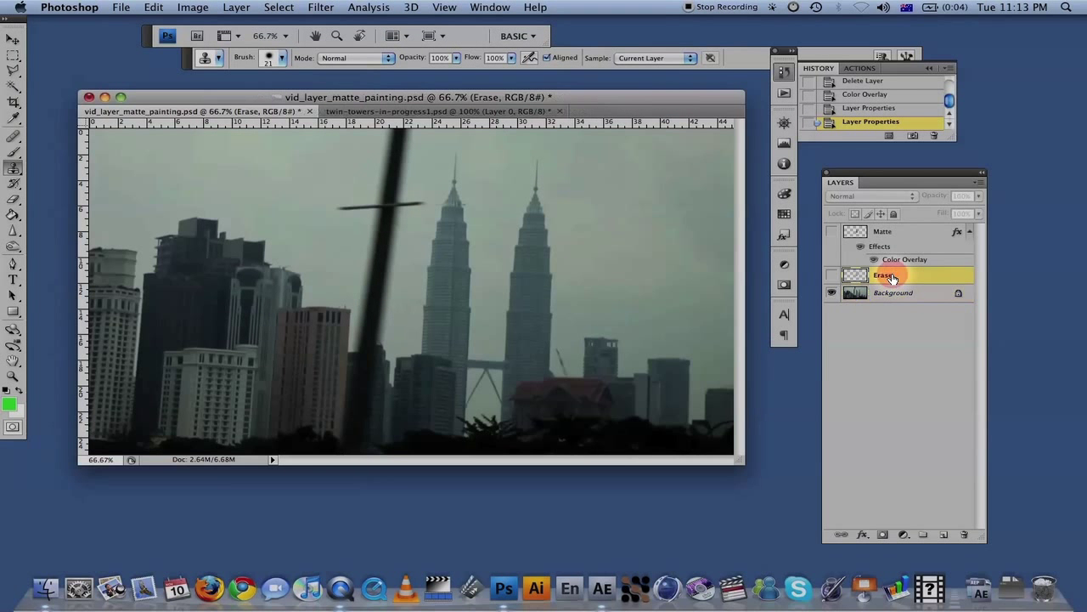
pyautogui.click(833, 275)
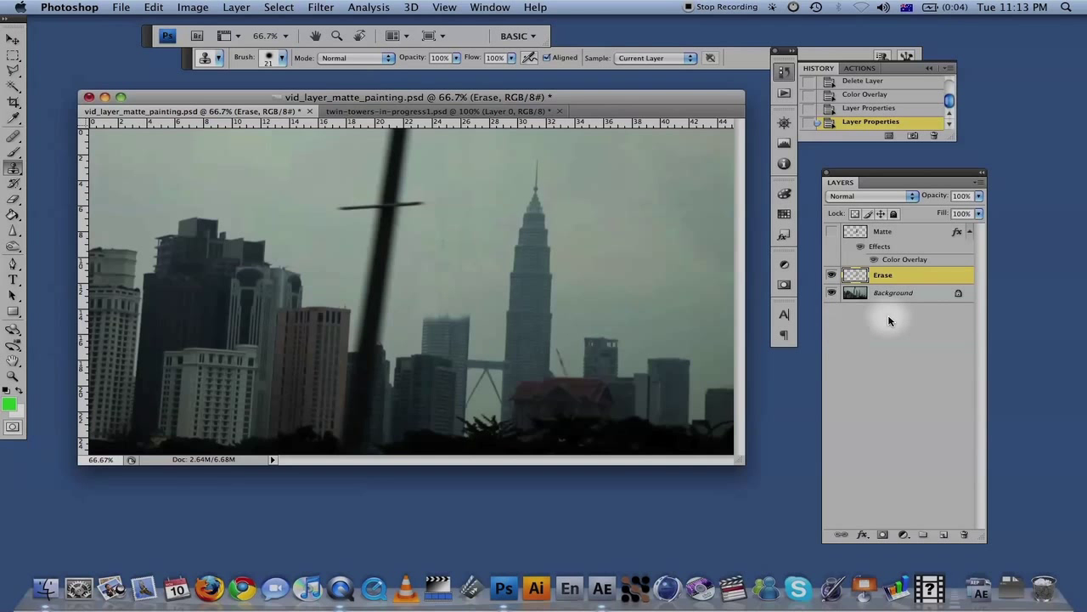
# - Marquee-select the left tower in twin-towers-in-progress1.psd, then show the skyline's Matte layer
pyautogui.click(485, 111)
pyautogui.moveTo(320, 272); pyautogui.dragTo(372, 276)
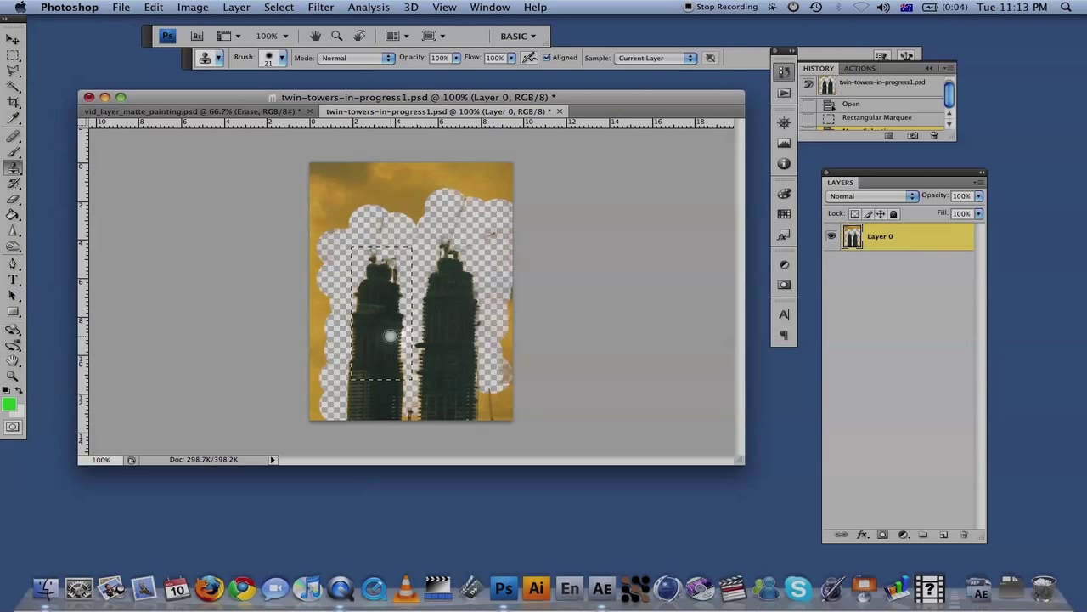
pyautogui.click(12, 55)
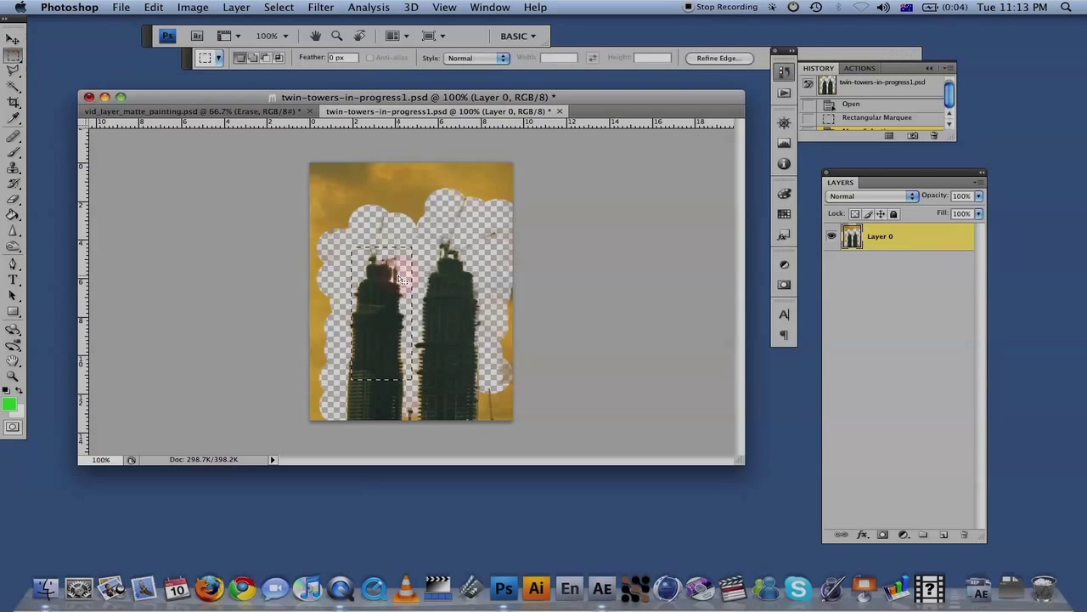
pyautogui.moveTo(338, 241); pyautogui.dragTo(416, 391)
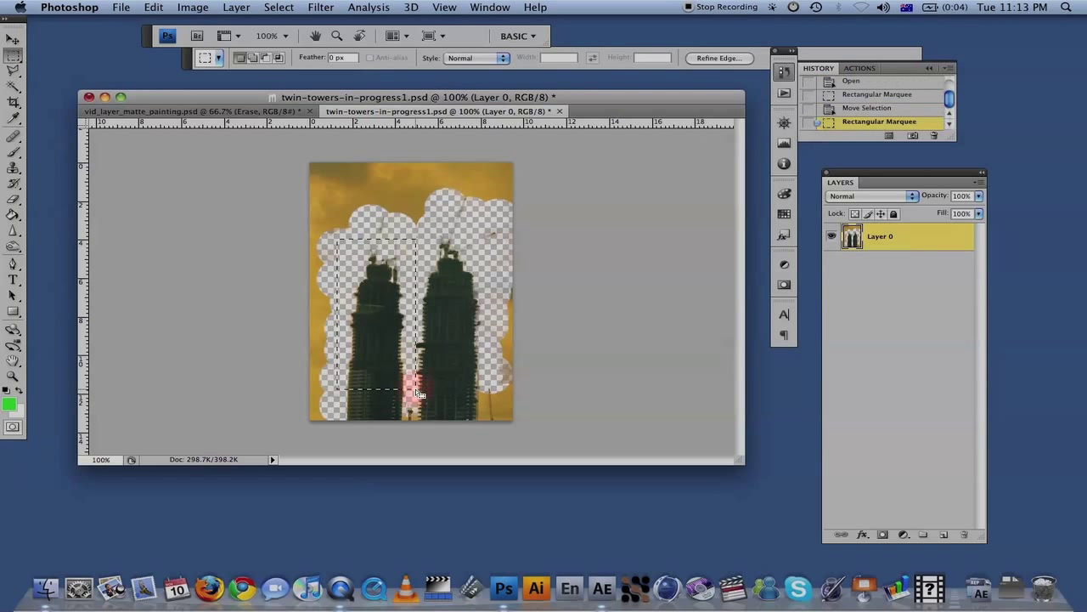
pyautogui.click(266, 110)
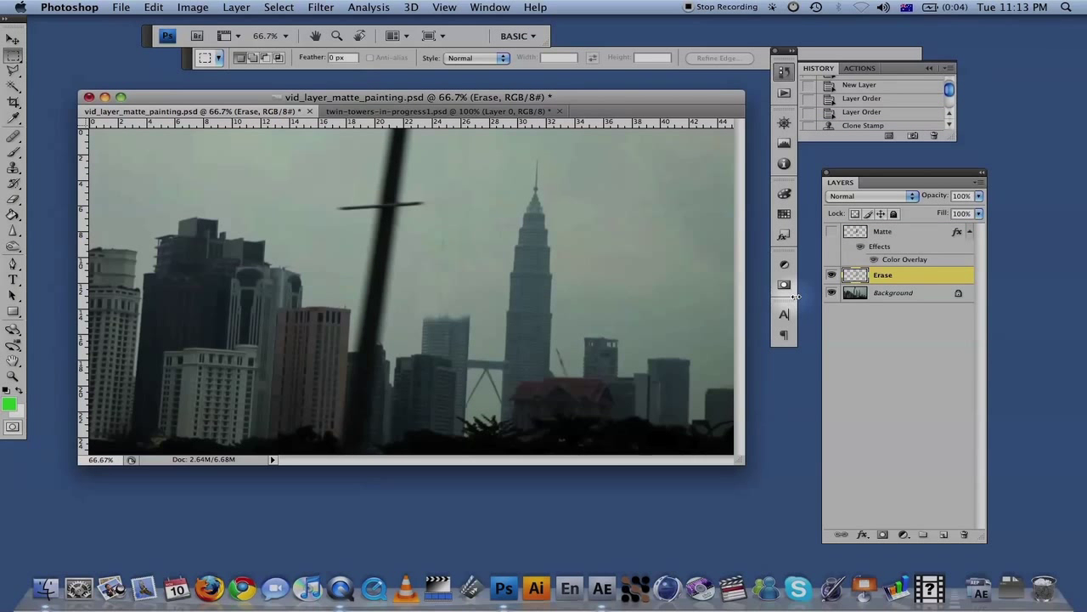
pyautogui.click(833, 233)
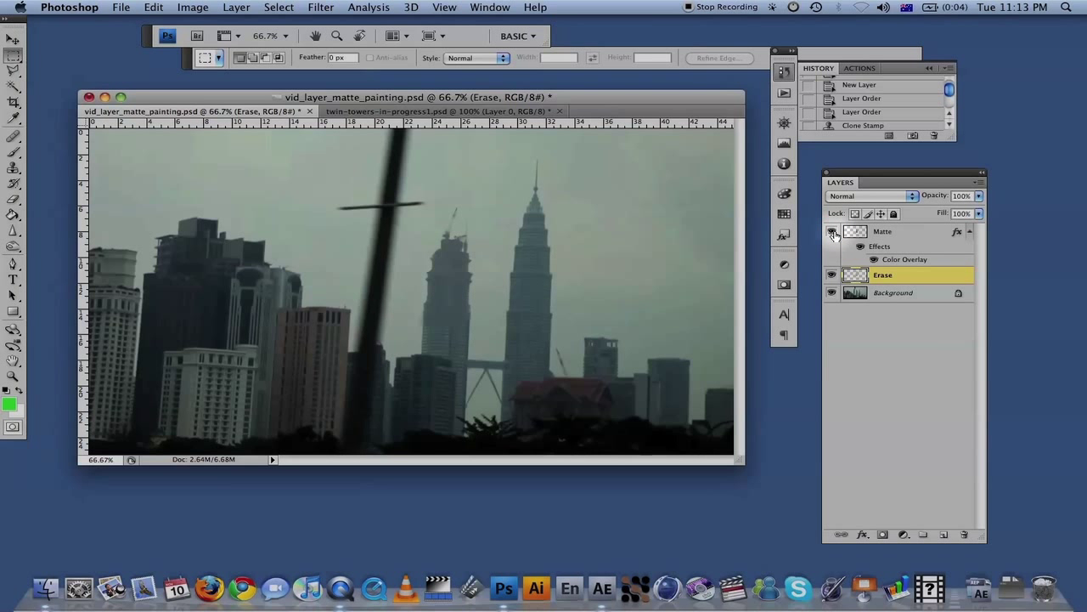
# - In the Matte layer's Blending Options, add a skyline-sampled Color Overlay at 72% opacity
pyautogui.rightClick(887, 236)
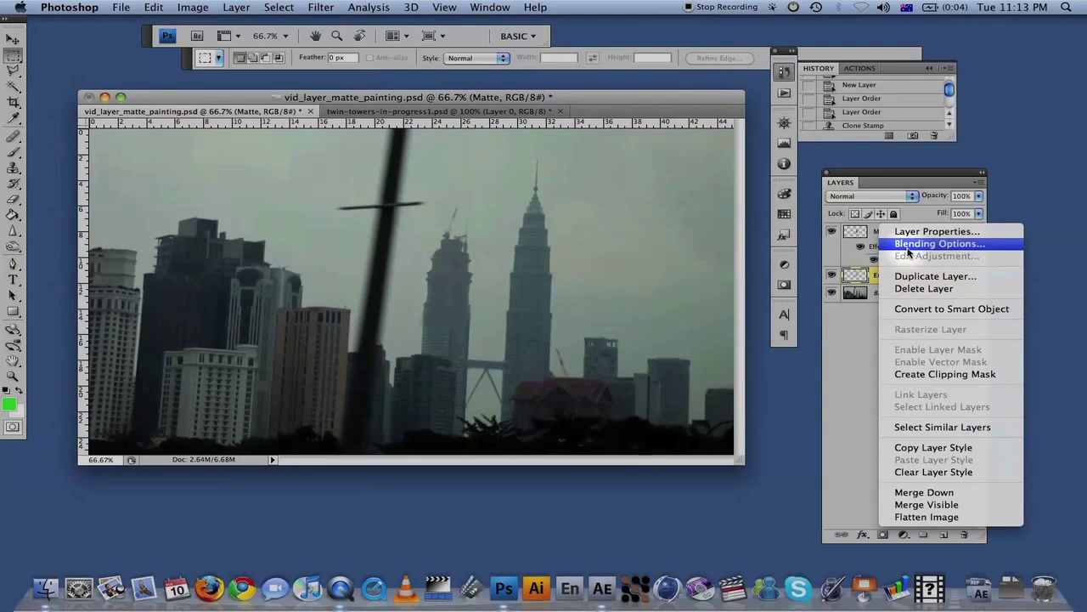
pyautogui.click(909, 244)
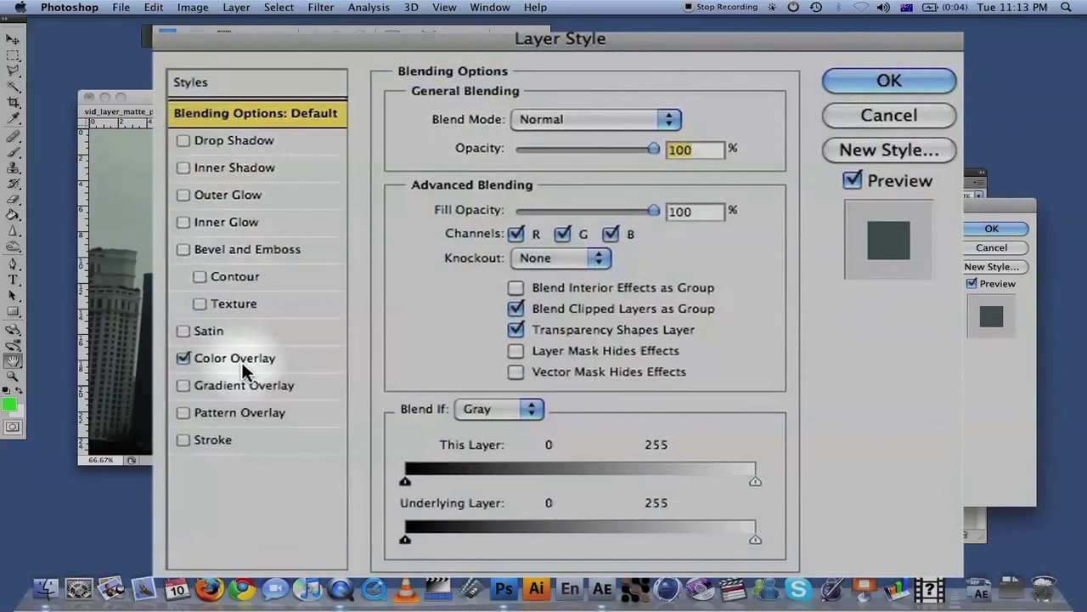
pyautogui.click(247, 358)
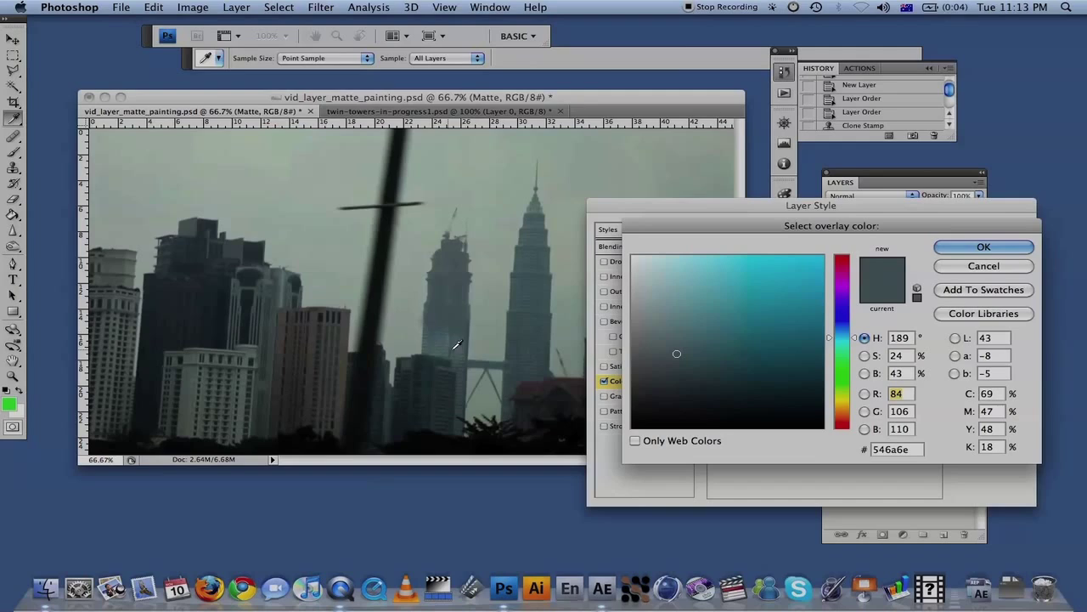
pyautogui.click(445, 347)
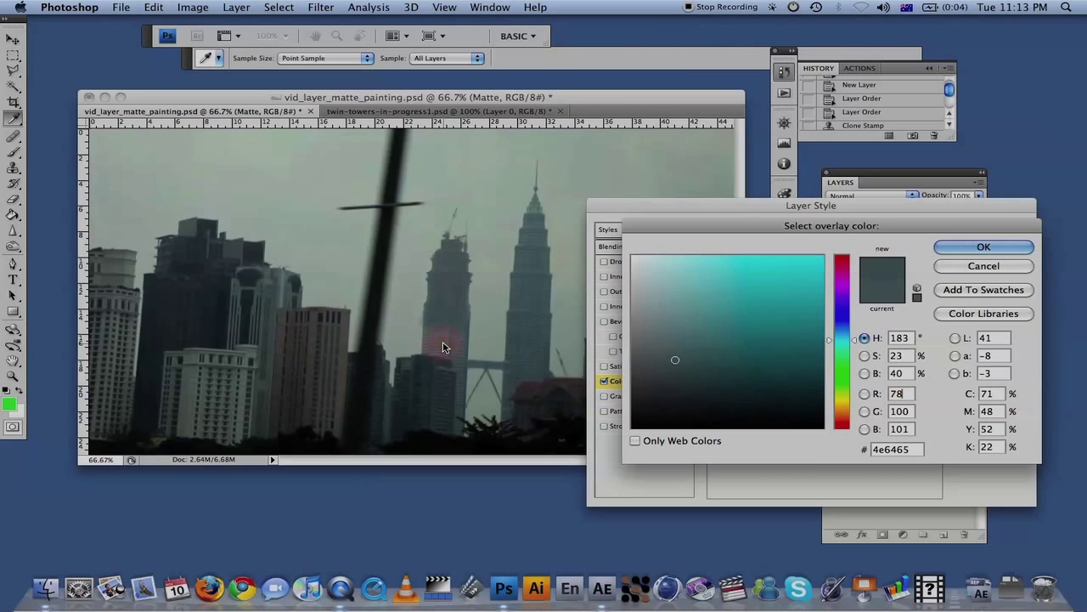
pyautogui.click(984, 246)
pyautogui.moveTo(826, 266)
pyautogui.mouseDown()
pyautogui.moveTo(789, 268)
pyautogui.moveTo(807, 267)
pyautogui.mouseUp()
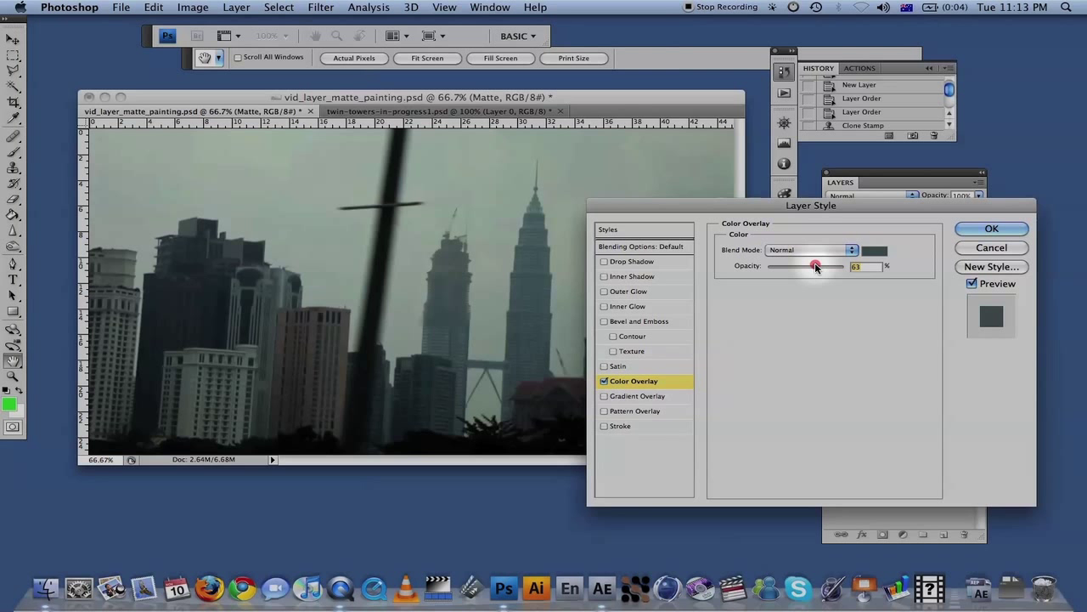
pyautogui.moveTo(823, 267); pyautogui.dragTo(828, 267)
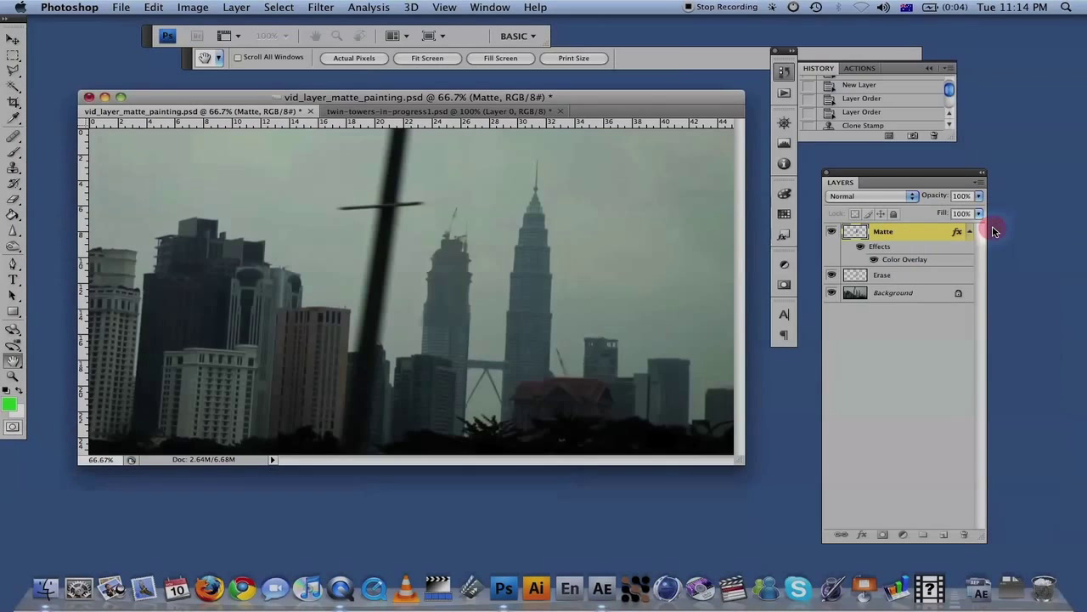
pyautogui.click(991, 228)
pyautogui.moveTo(511, 102); pyautogui.dragTo(507, 109)
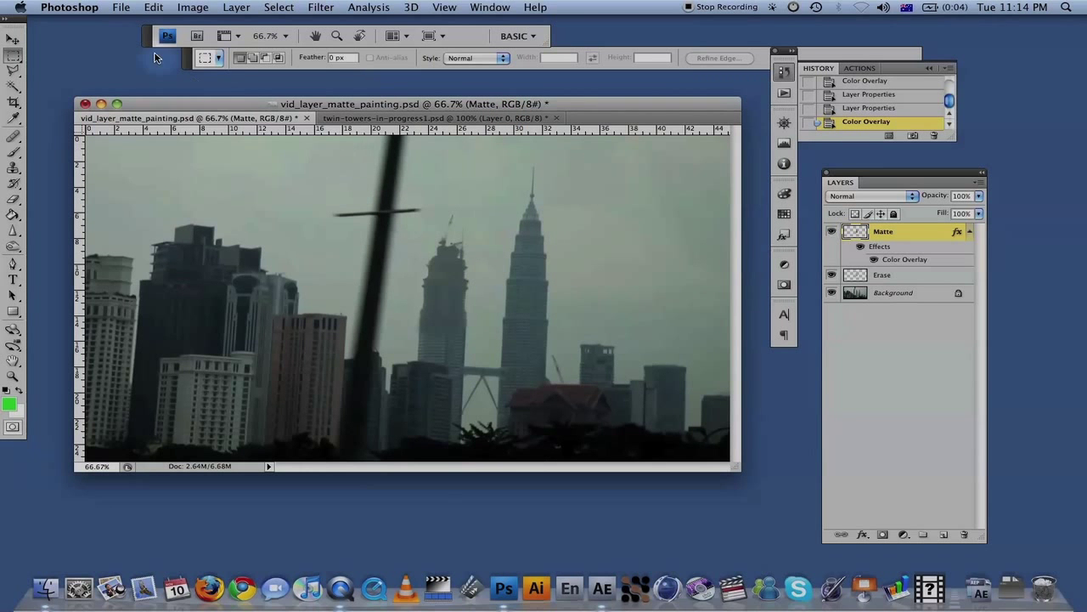
pyautogui.click(121, 6)
pyautogui.click(140, 129)
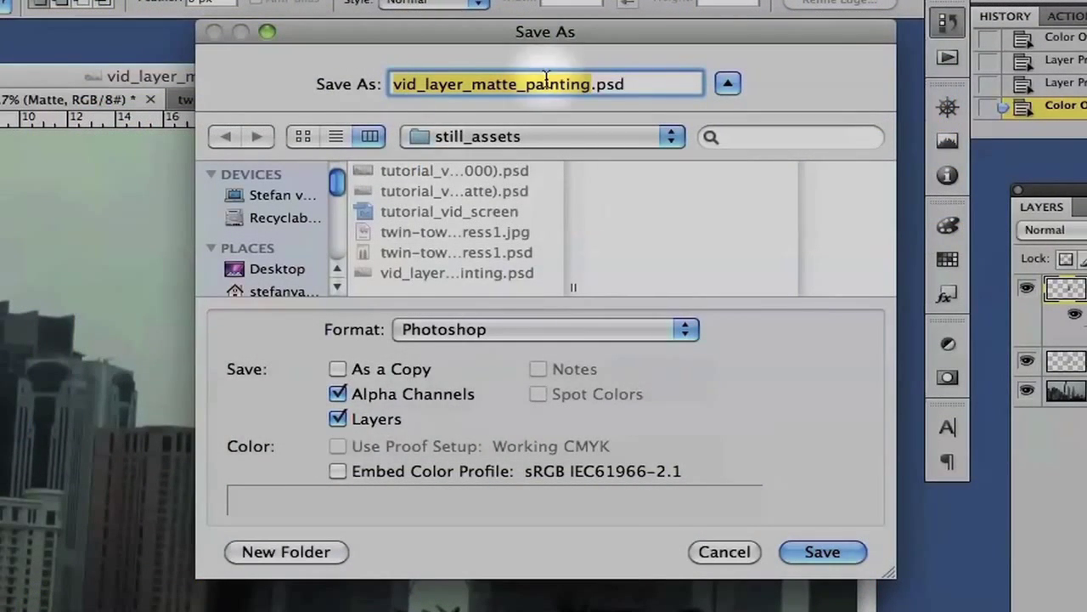
pyautogui.click(724, 554)
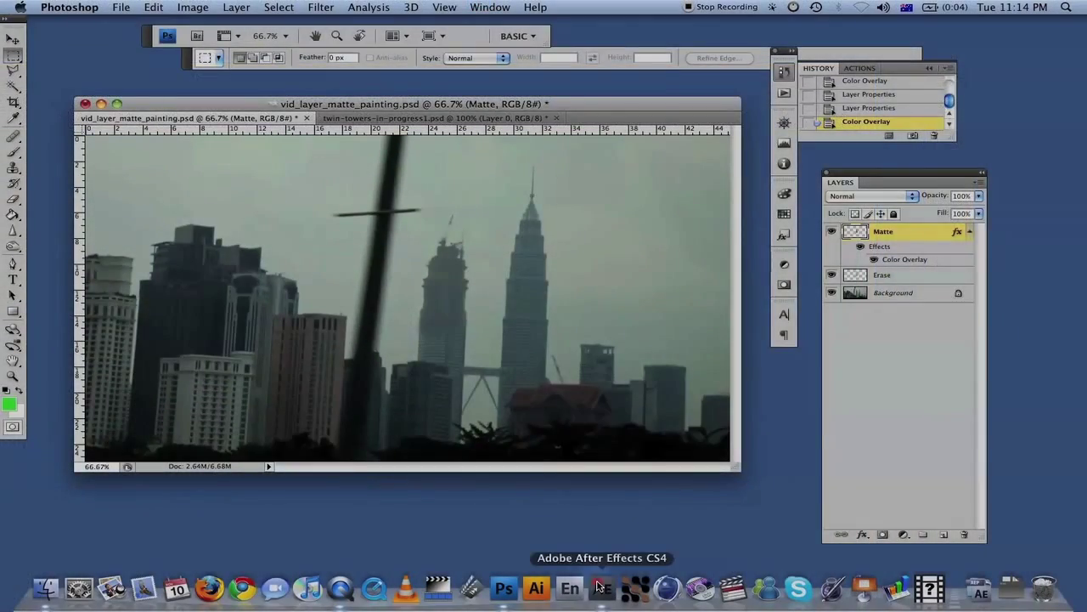
# - Import tutorial_vid (00000matte).psd from still_assets as Composition – Cropped Layers
pyautogui.click(601, 588)
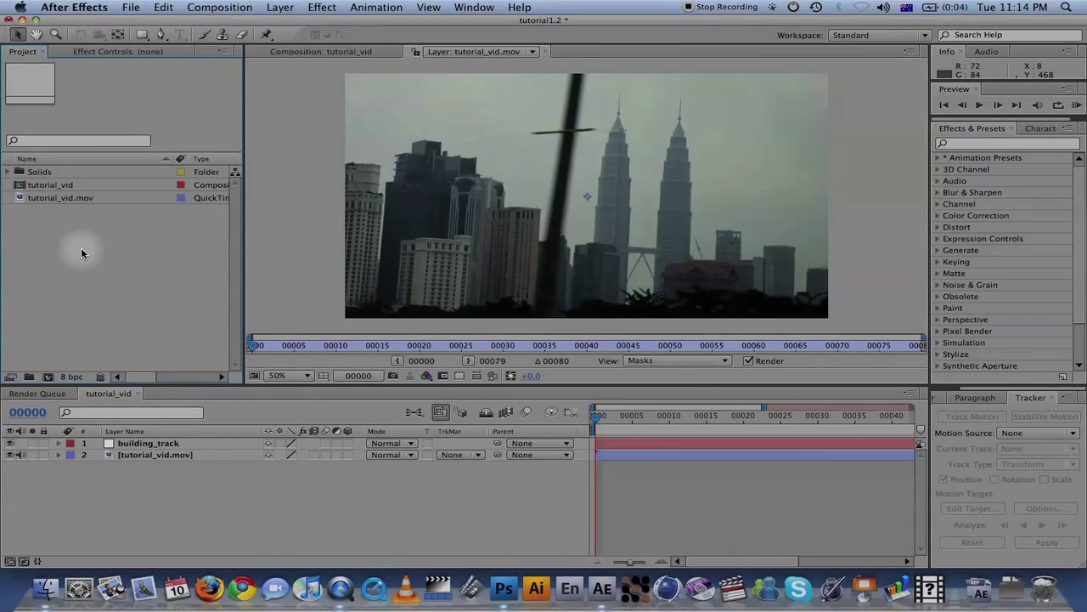
pyautogui.click(131, 7)
pyautogui.moveTo(254, 208)
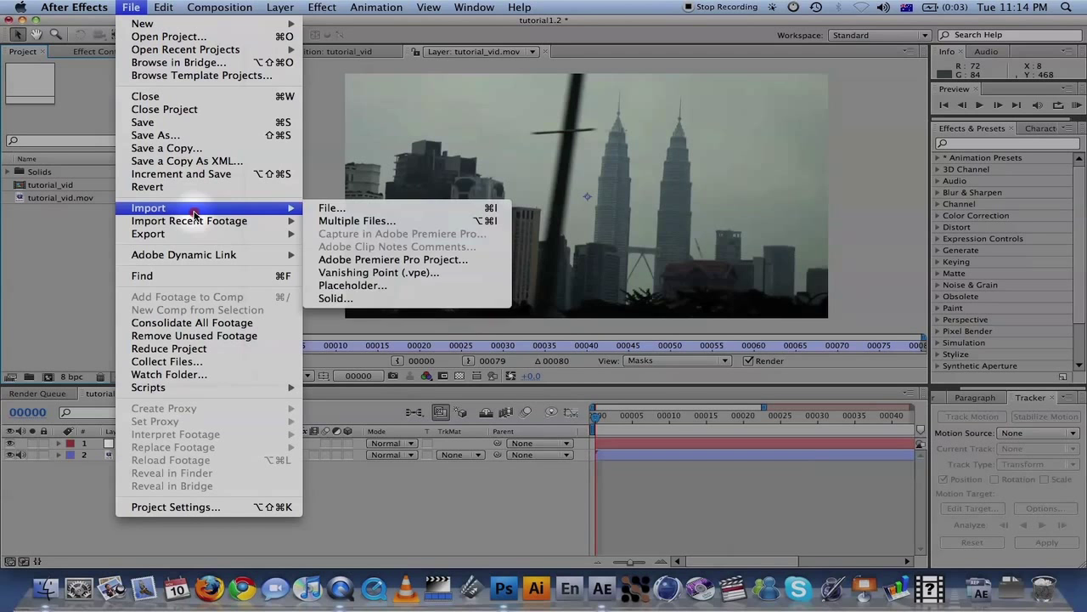
pyautogui.click(326, 210)
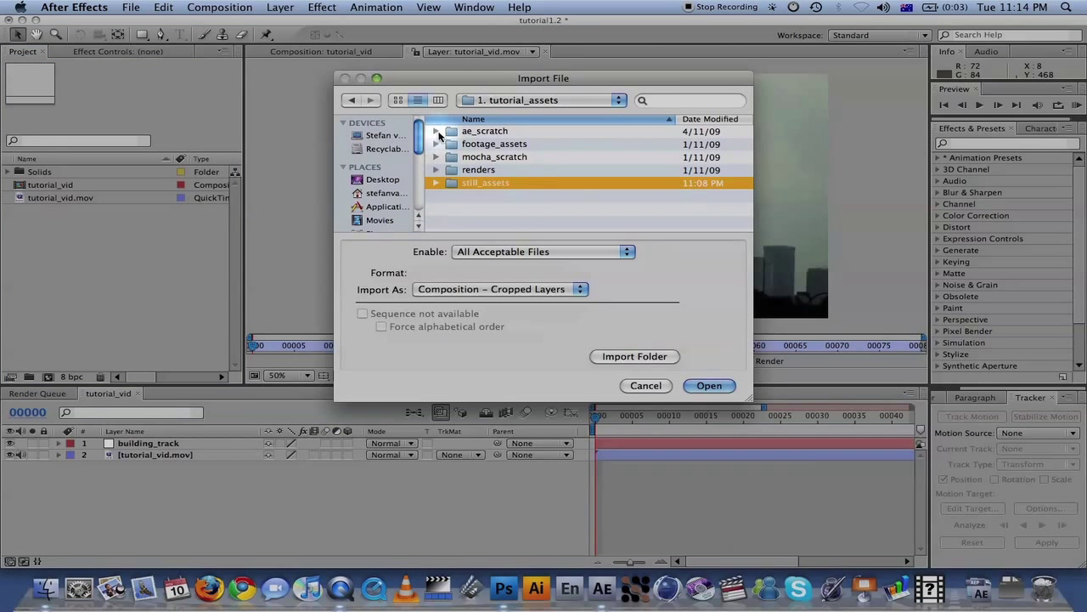
pyautogui.click(436, 183)
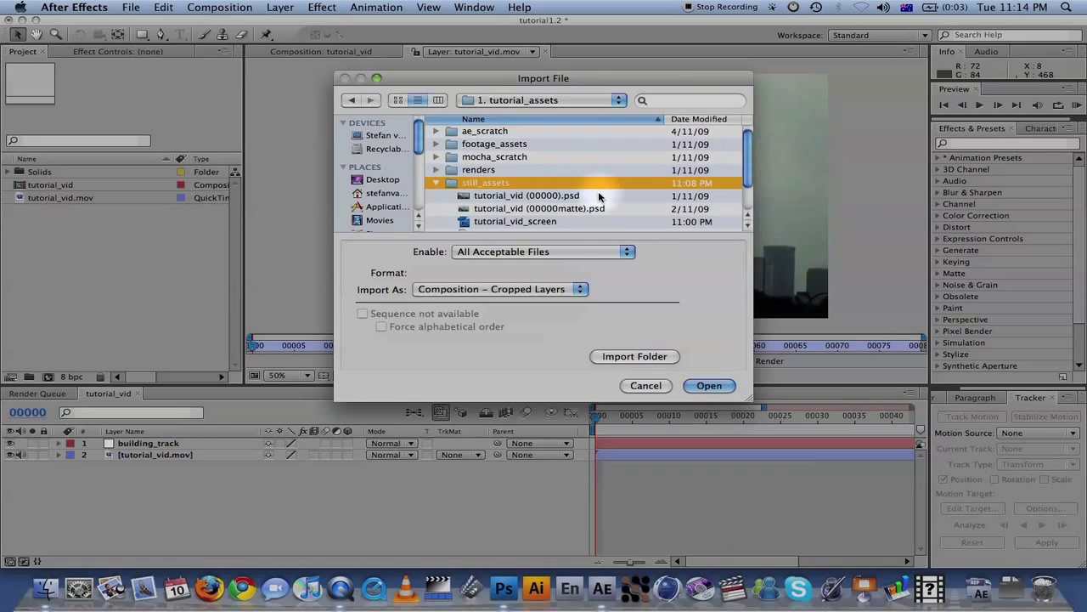
pyautogui.scroll(-1, 599, 196)
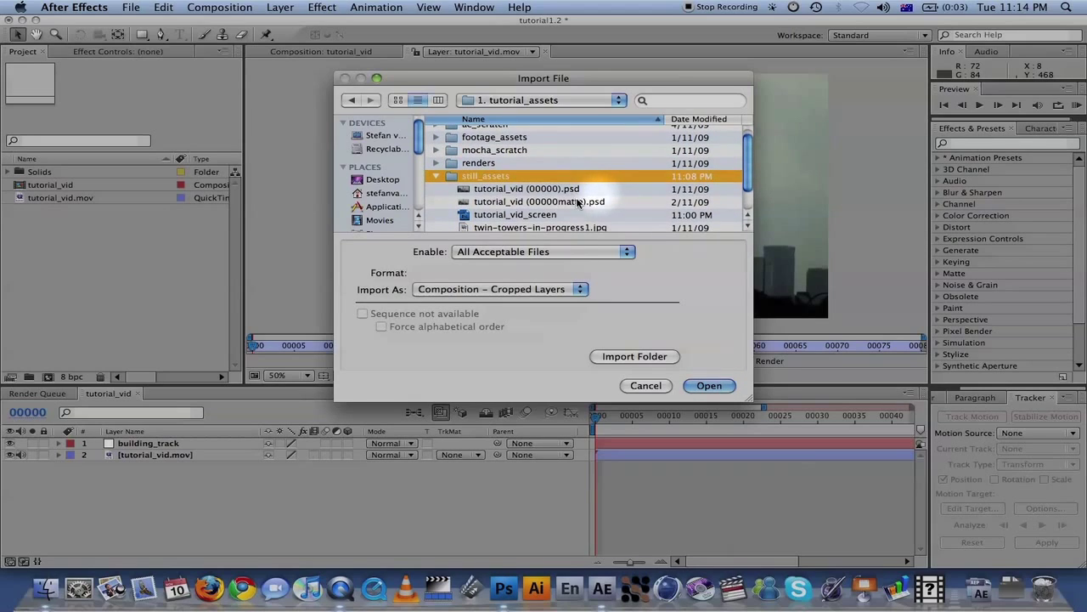
pyautogui.click(578, 201)
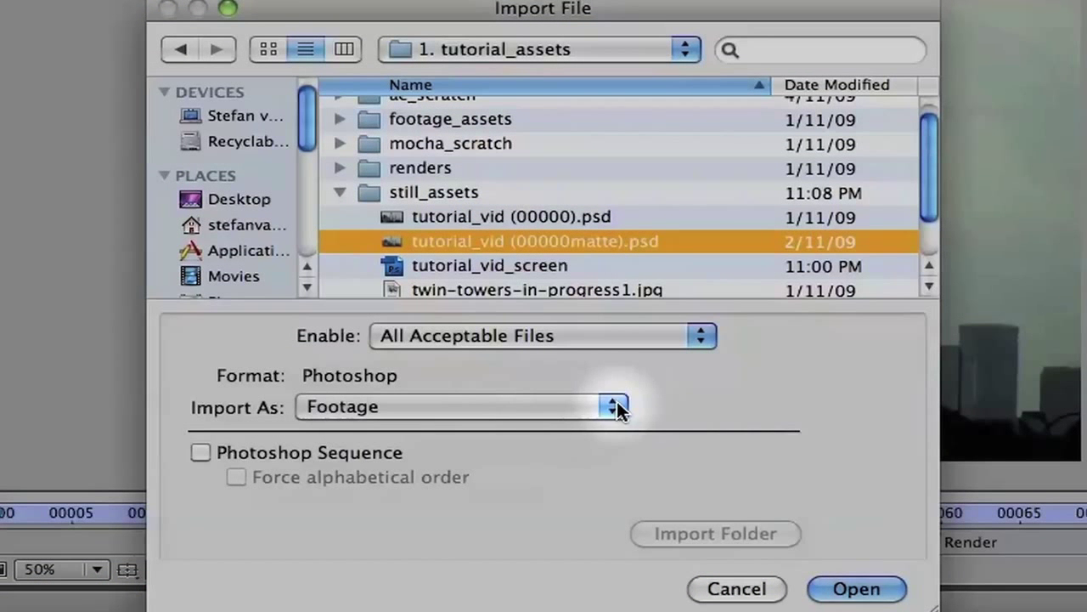
pyautogui.click(638, 414)
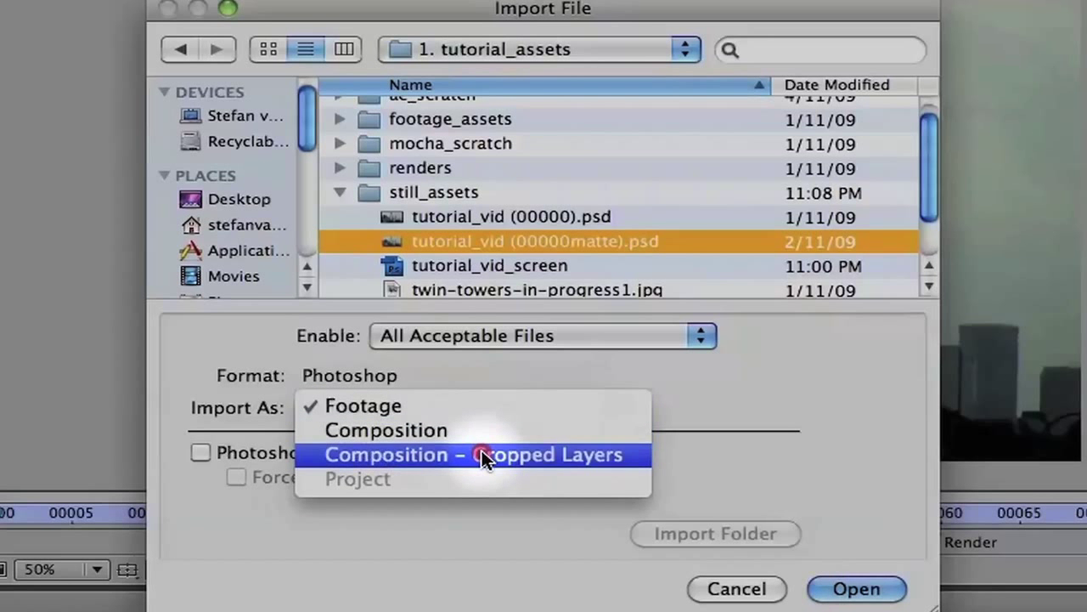
pyautogui.click(485, 456)
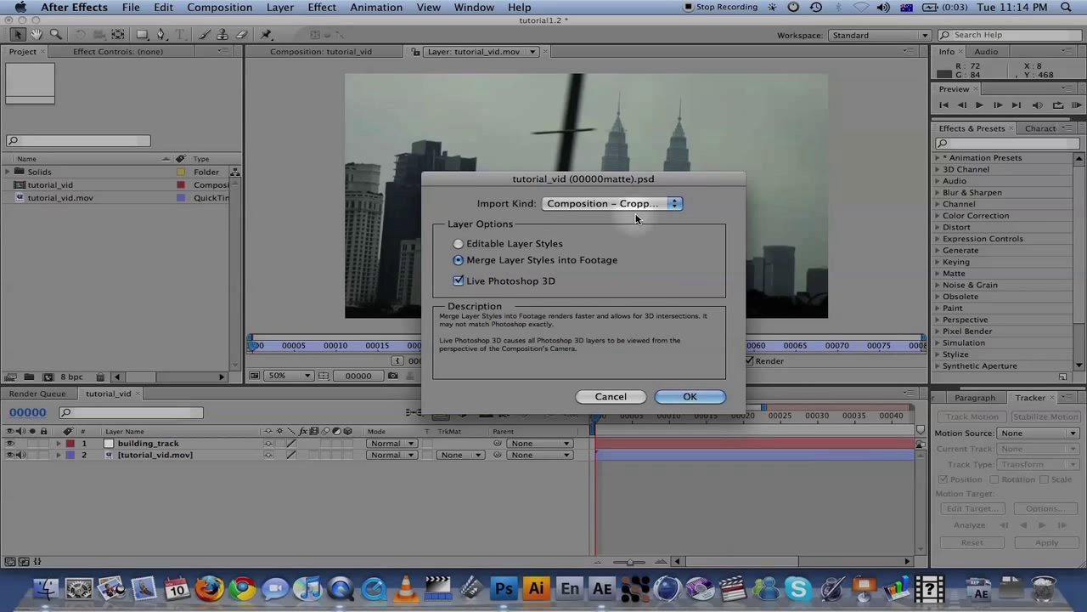
pyautogui.click(691, 396)
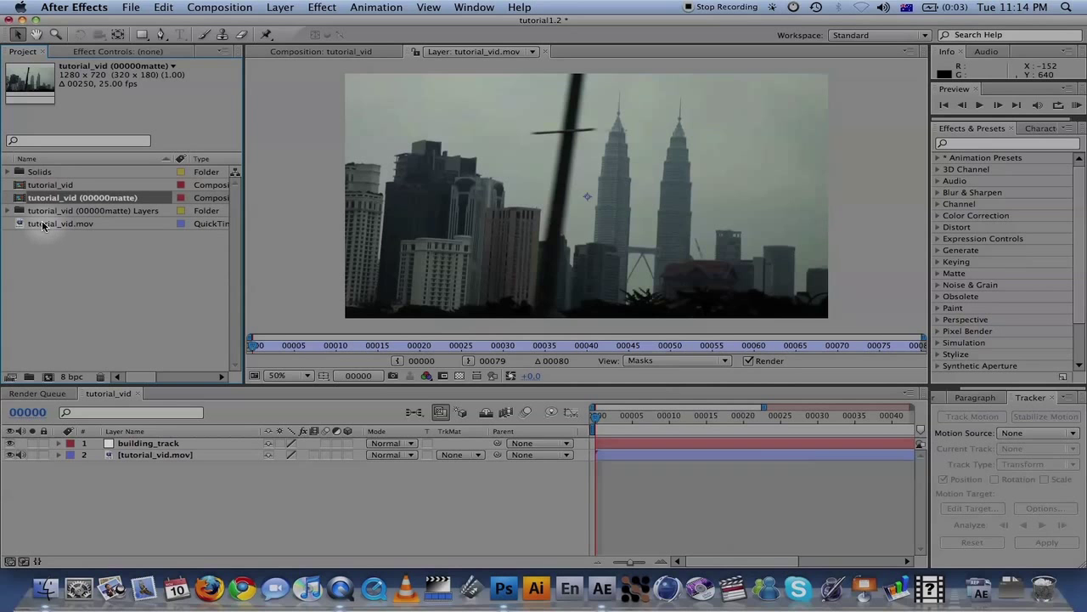
# - Open the tutorial_vid (00000matte) composition and set the viewer to Full resolution
pyautogui.doubleClick(25, 198)
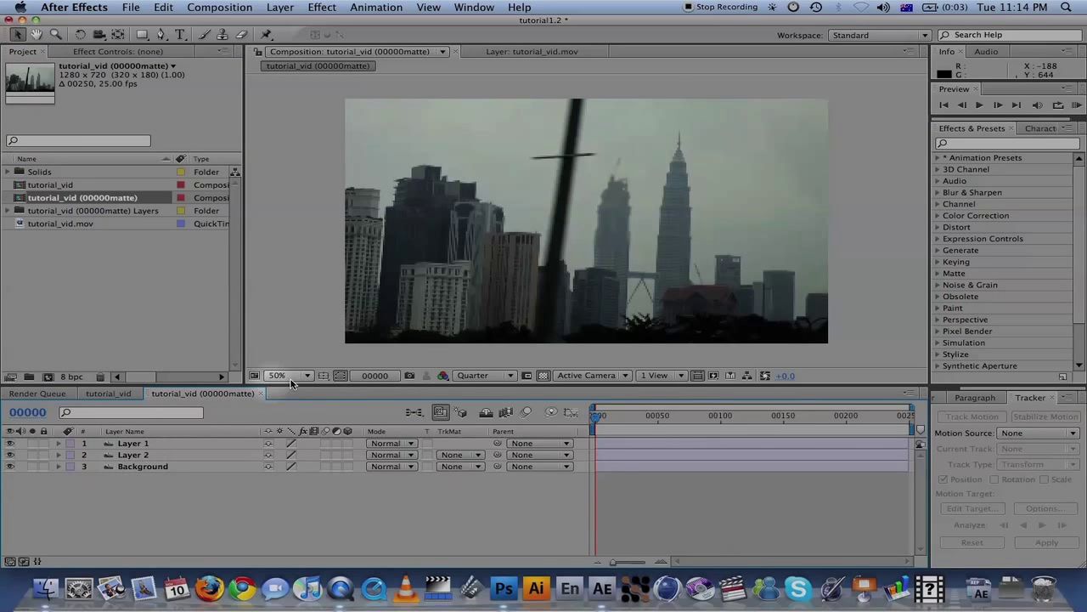
pyautogui.click(474, 375)
pyautogui.click(487, 415)
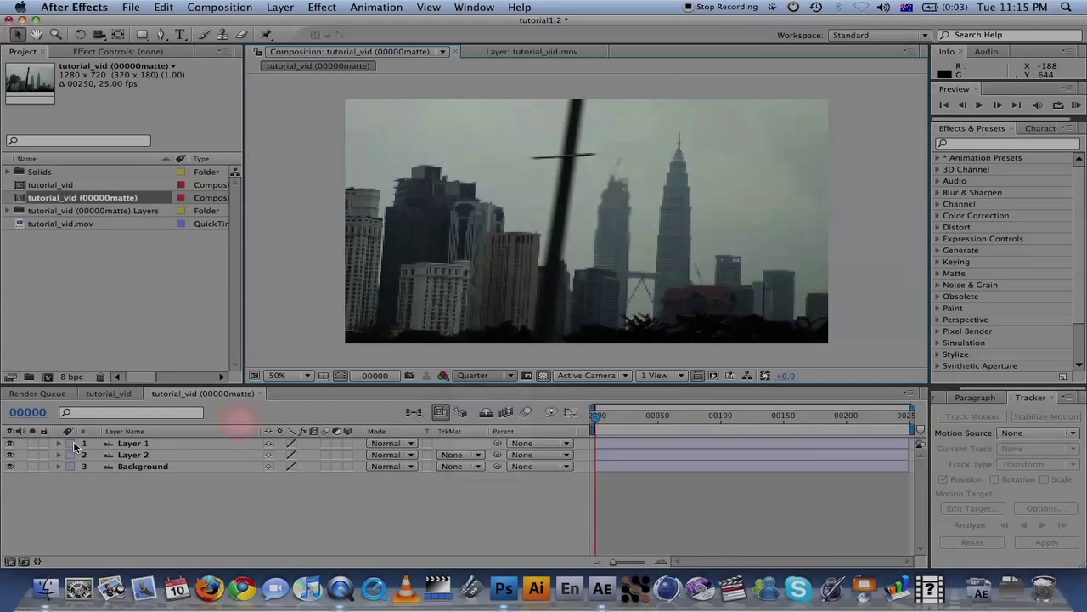
# - Hide the Background layer, then briefly toggle Layer 2 and Layer 1 to inspect them
pyautogui.click(155, 468)
pyautogui.click(11, 467)
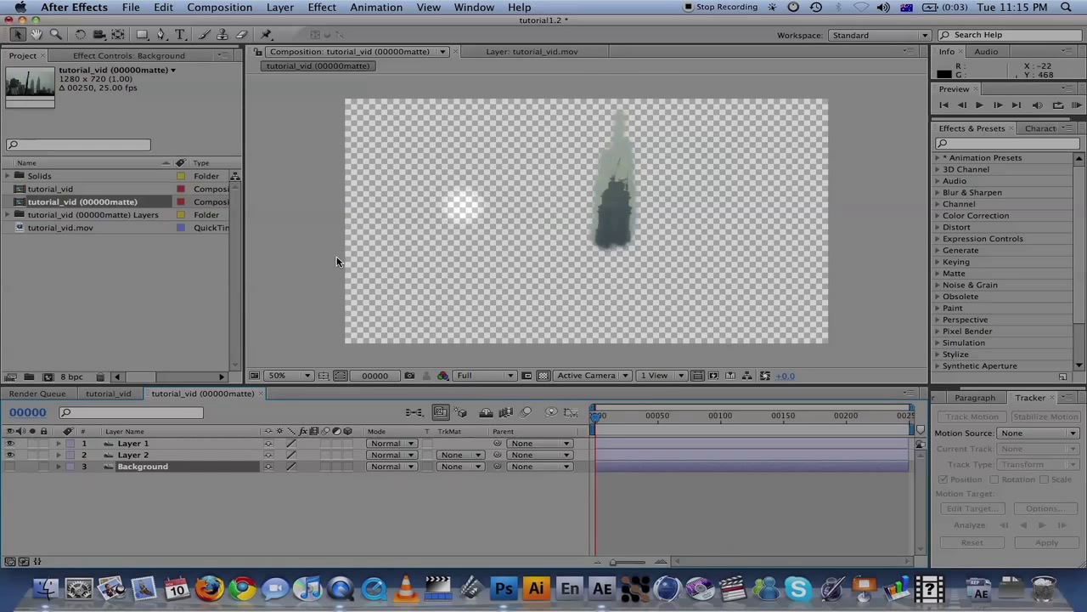
pyautogui.click(10, 455)
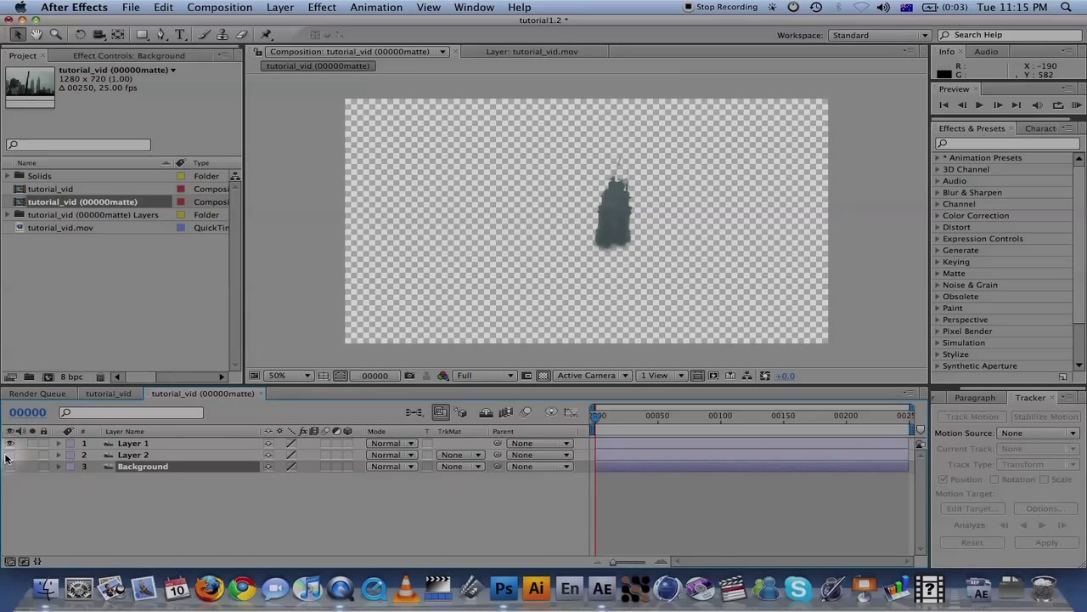
pyautogui.click(8, 454)
pyautogui.click(9, 443)
pyautogui.click(9, 443)
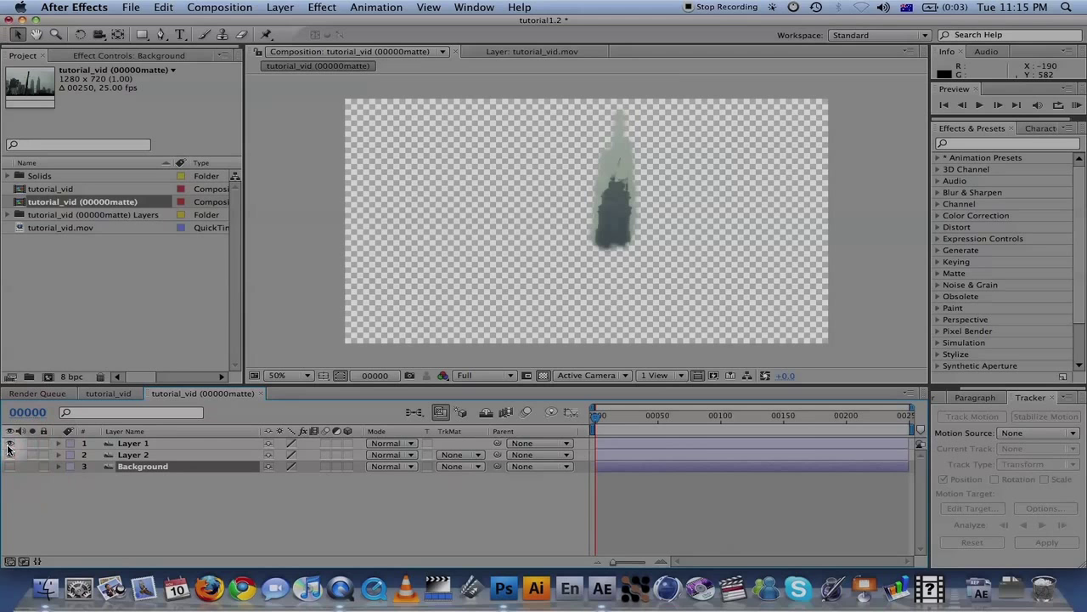
# - Drag the matte comp into tutorial_vid's timeline below building_track and scrub to preview
pyautogui.click(108, 394)
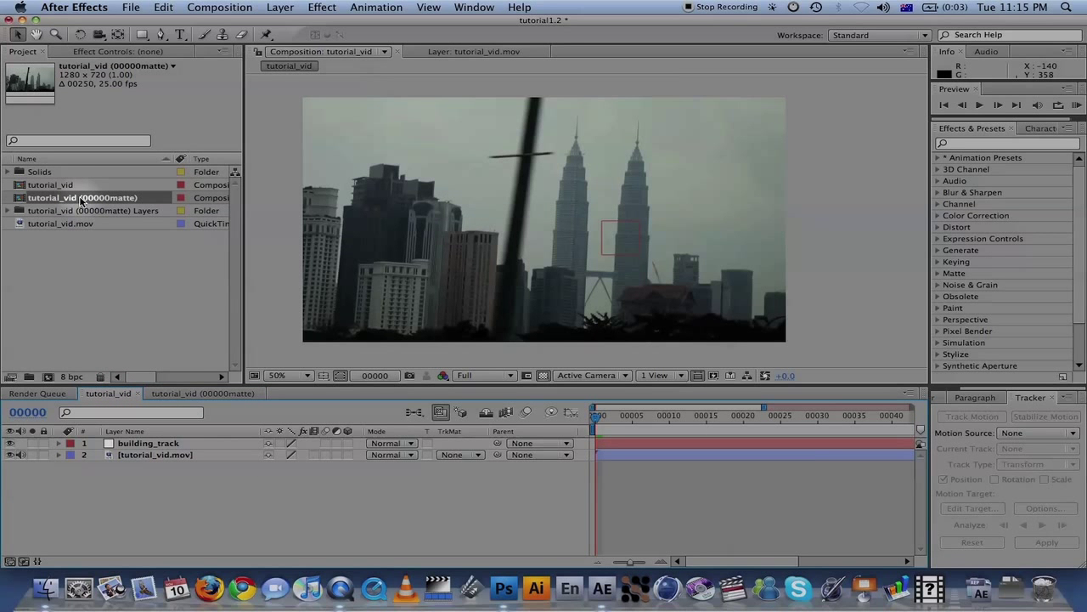
pyautogui.moveTo(74, 201); pyautogui.dragTo(175, 449)
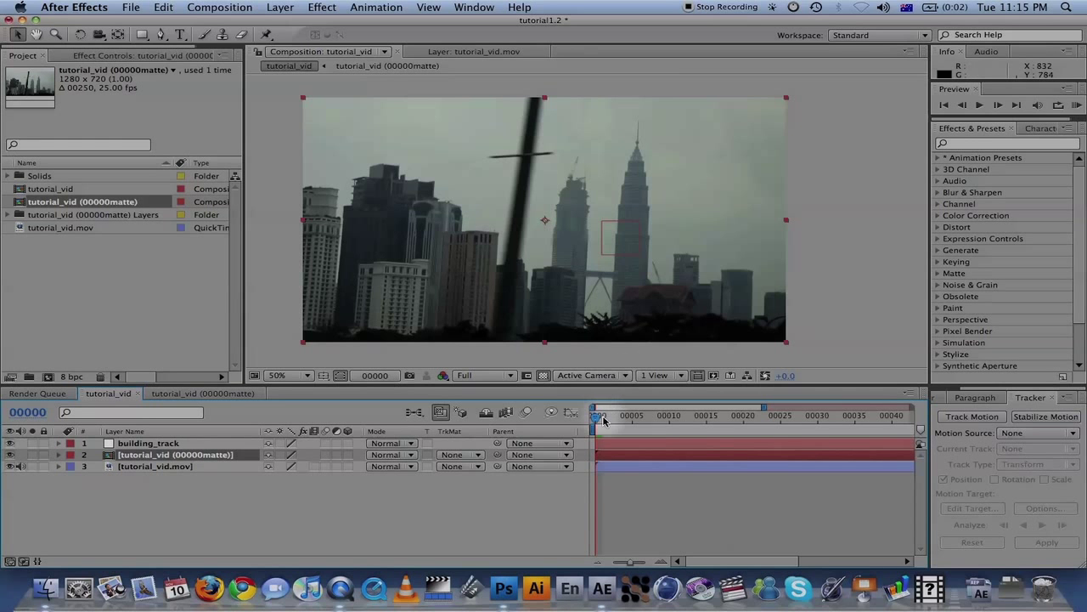
pyautogui.moveTo(599, 418)
pyautogui.mouseDown()
pyautogui.moveTo(816, 419)
pyautogui.moveTo(593, 422)
pyautogui.mouseUp()
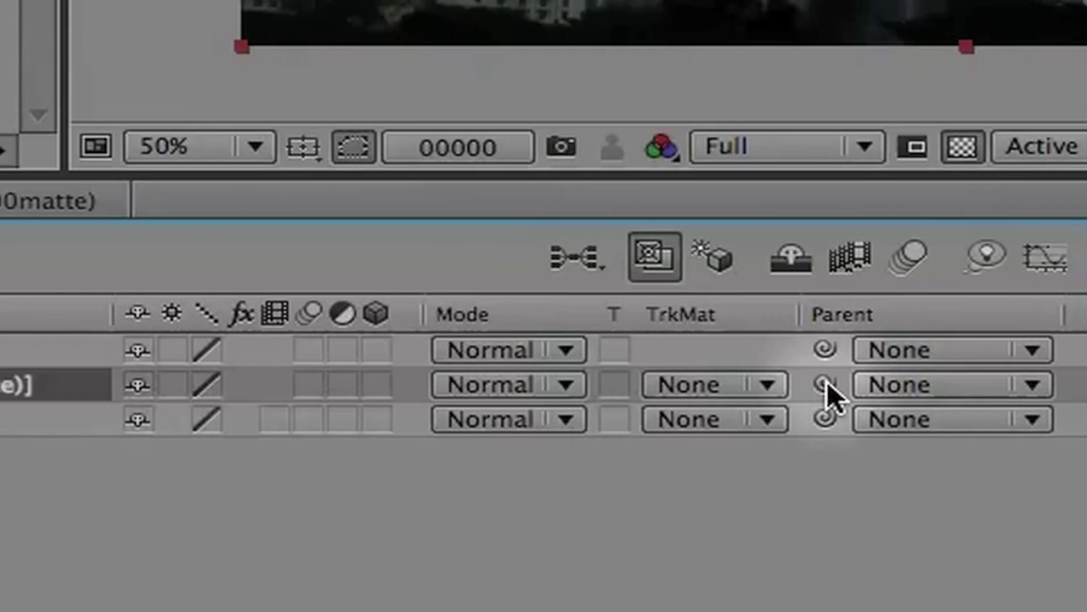
# - Pick-whip the matte layer's parent to building_track, verify it, and scrub to check tracking
pyautogui.moveTo(1083, 387); pyautogui.dragTo(66, 351)
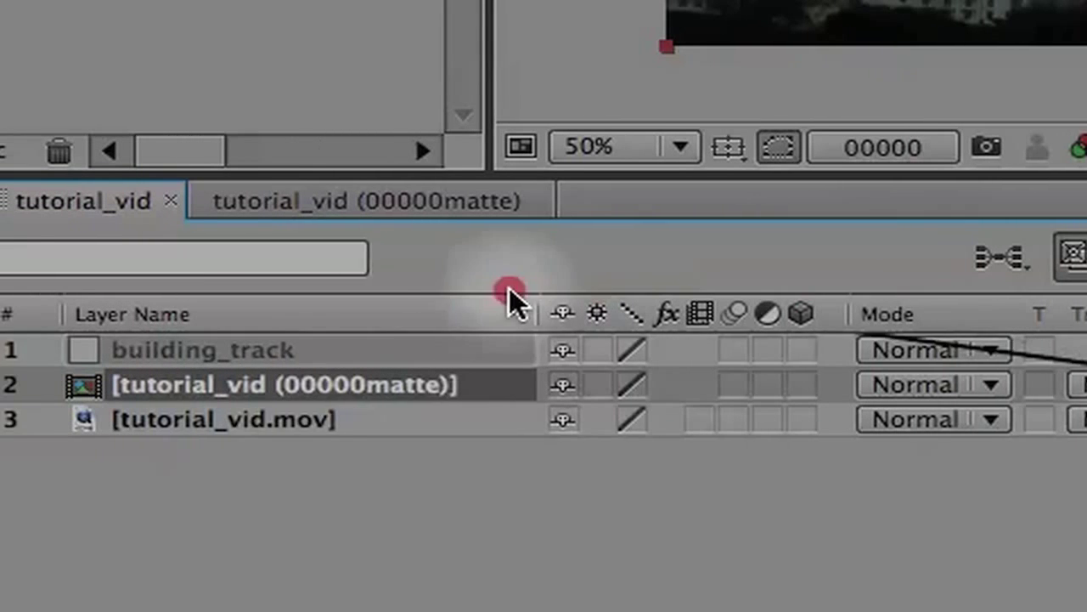
pyautogui.moveTo(227, 351); pyautogui.dragTo(228, 351)
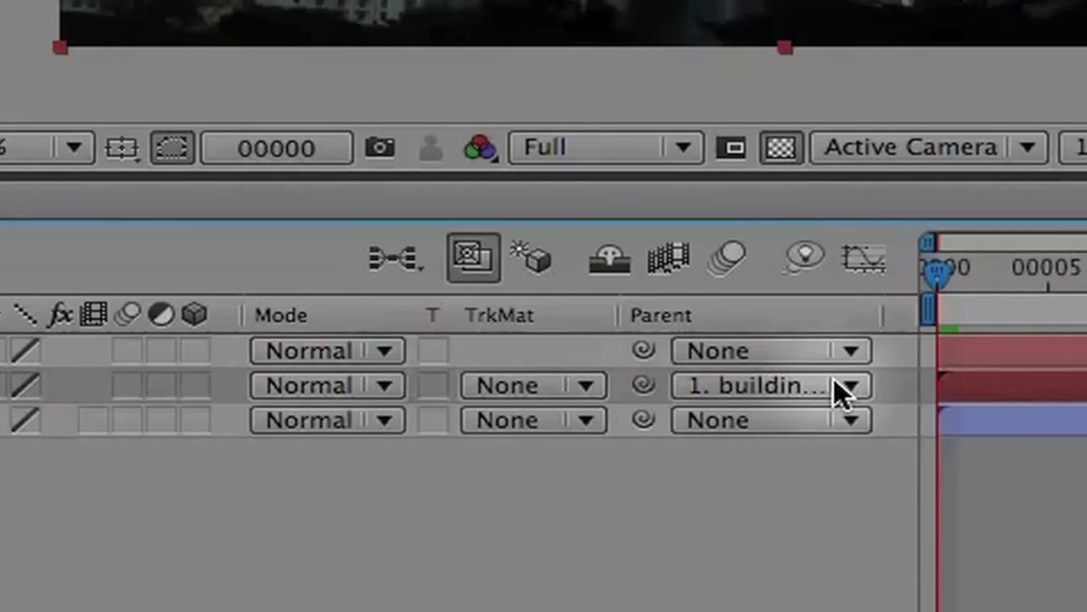
pyautogui.click(841, 390)
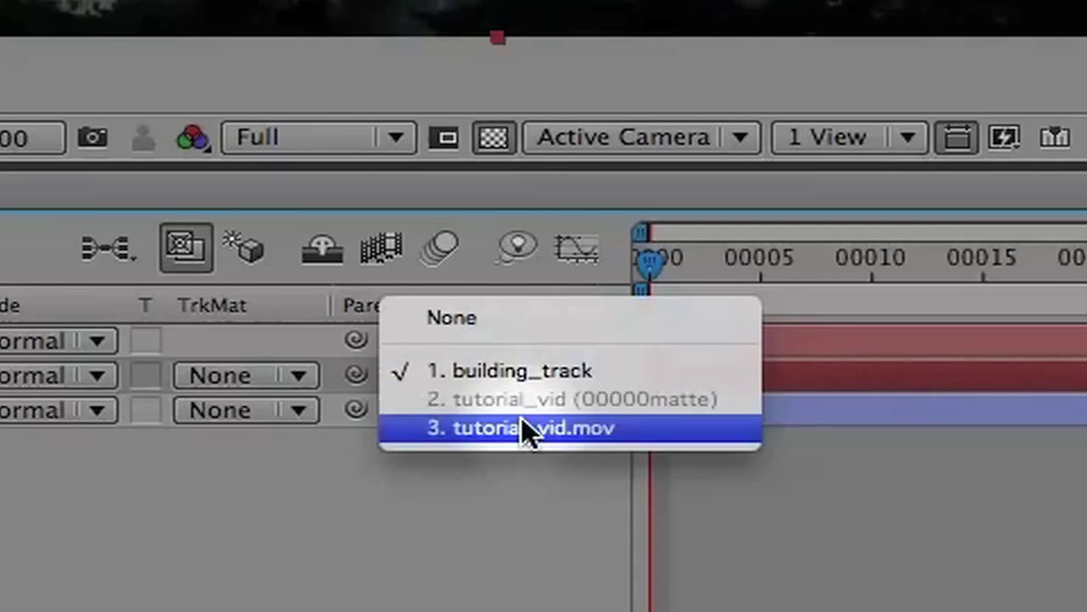
pyautogui.click(519, 369)
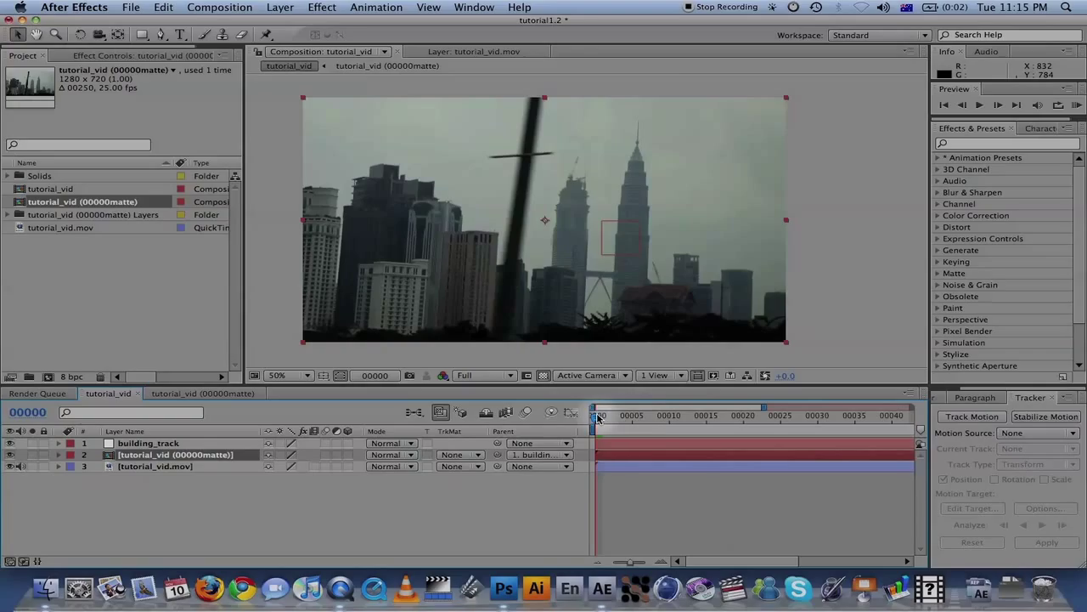
pyautogui.moveTo(598, 417)
pyautogui.mouseDown()
pyautogui.moveTo(850, 417)
pyautogui.moveTo(578, 422)
pyautogui.moveTo(672, 418)
pyautogui.moveTo(589, 429)
pyautogui.mouseUp()
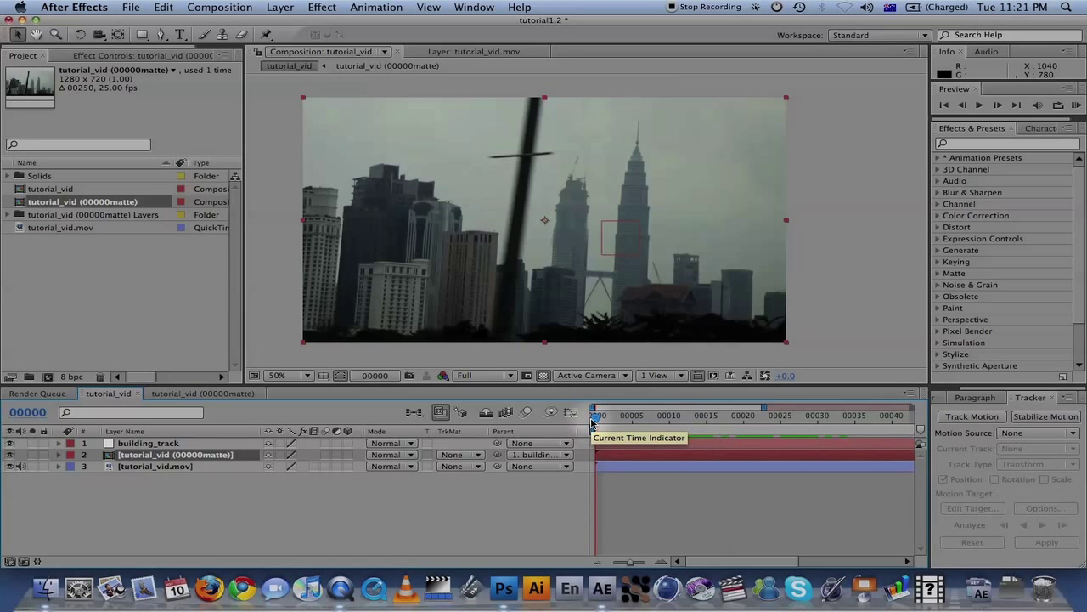
pyautogui.moveTo(594, 419)
pyautogui.mouseDown()
pyautogui.moveTo(626, 418)
pyautogui.moveTo(594, 422)
pyautogui.mouseUp()
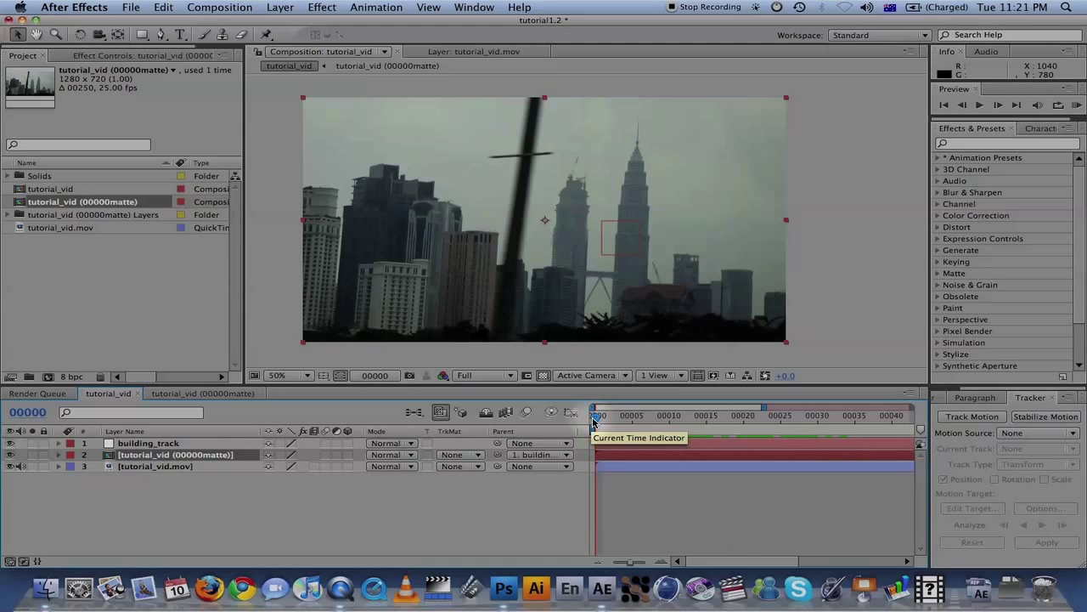